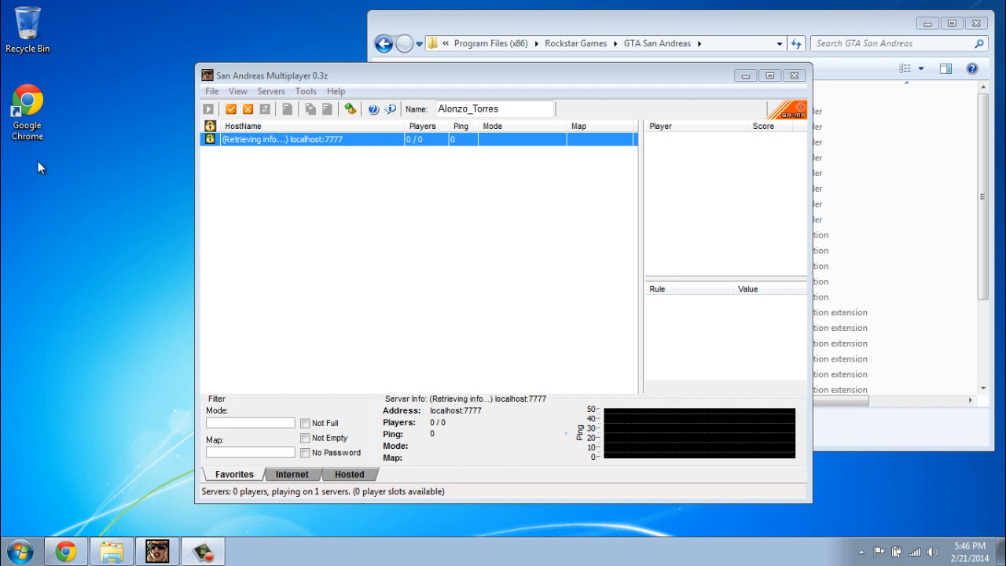
# - Add a new desktop folder named 'SA-MP Tutorial', then bring the sa-mp.com download page forward
pyautogui.rightClick(23, 176)
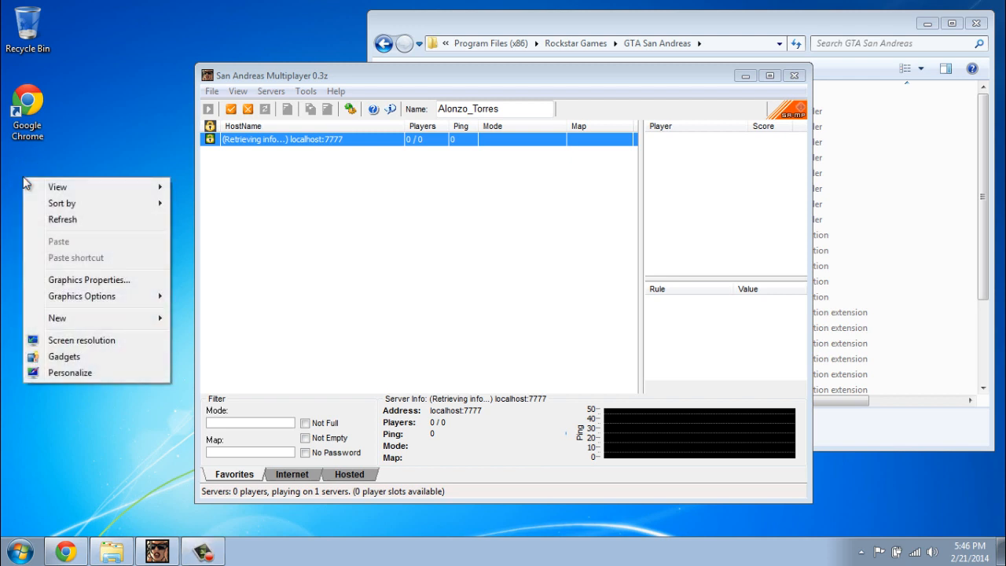
pyautogui.moveTo(116, 322)
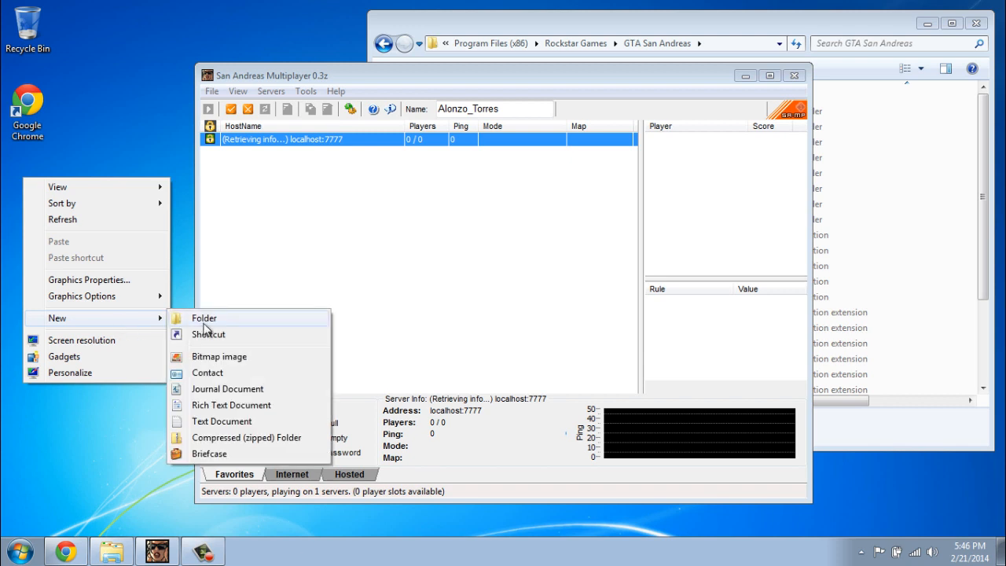
pyautogui.click(198, 319)
pyautogui.write('SA-')
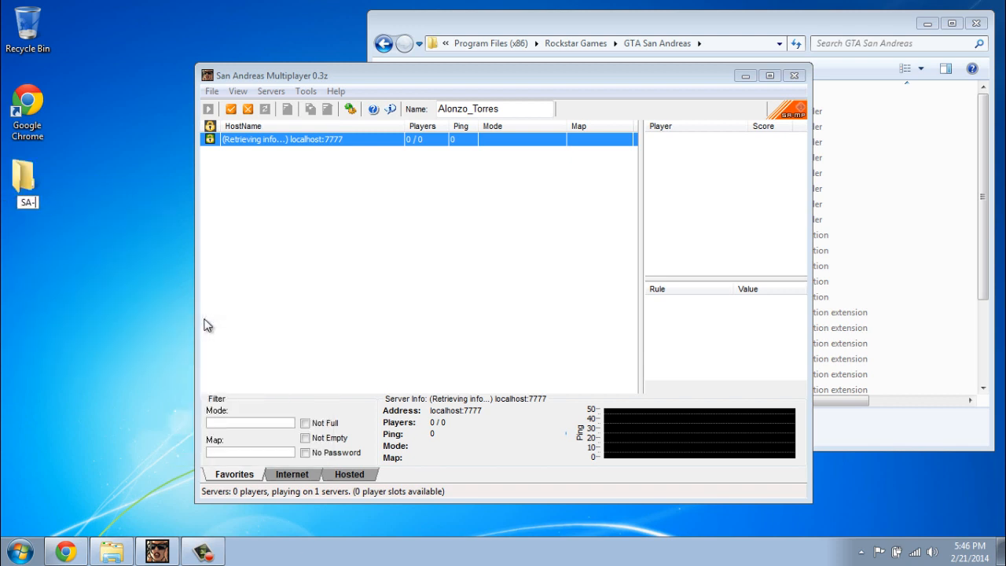
pyautogui.write('MP Tutorial')
pyautogui.press('Return')
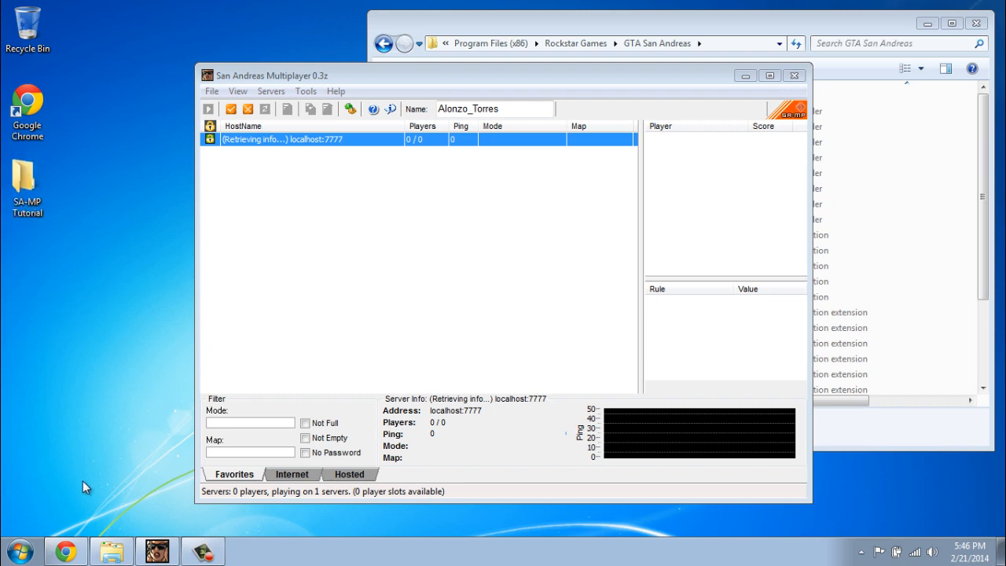
pyautogui.click(70, 540)
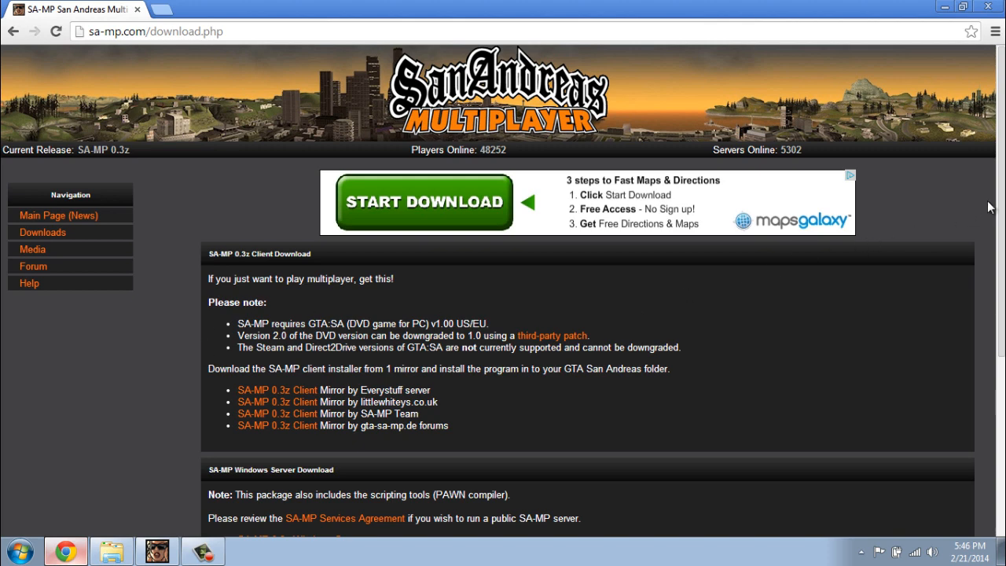
# - Download the SA-MP 0.3z Windows Server package as samp03z_svr_R1_win32.zip into Downloads
pyautogui.moveTo(1002, 202); pyautogui.dragTo(1001, 247)
pyautogui.scroll(-2, 782, 312)
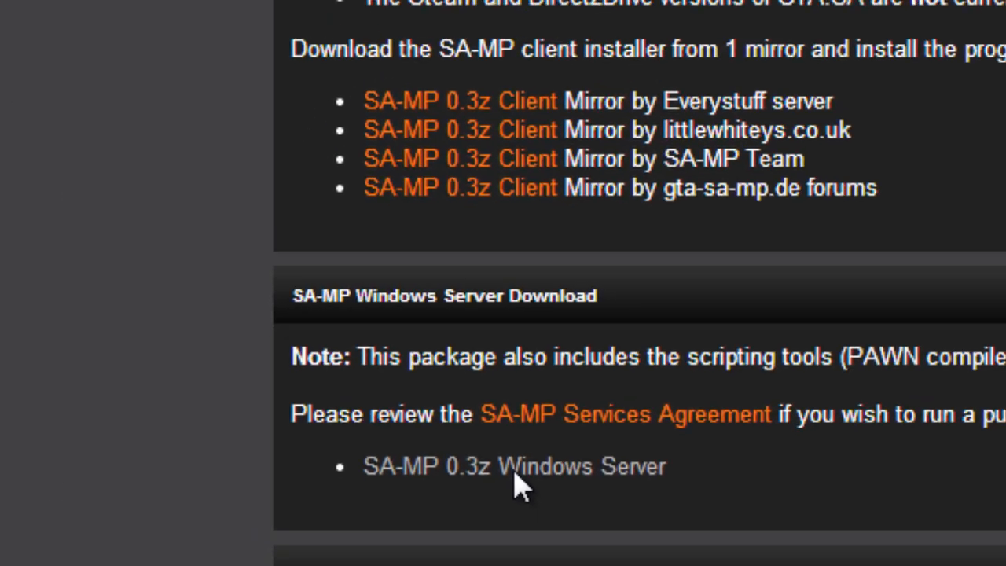
pyautogui.click(516, 471)
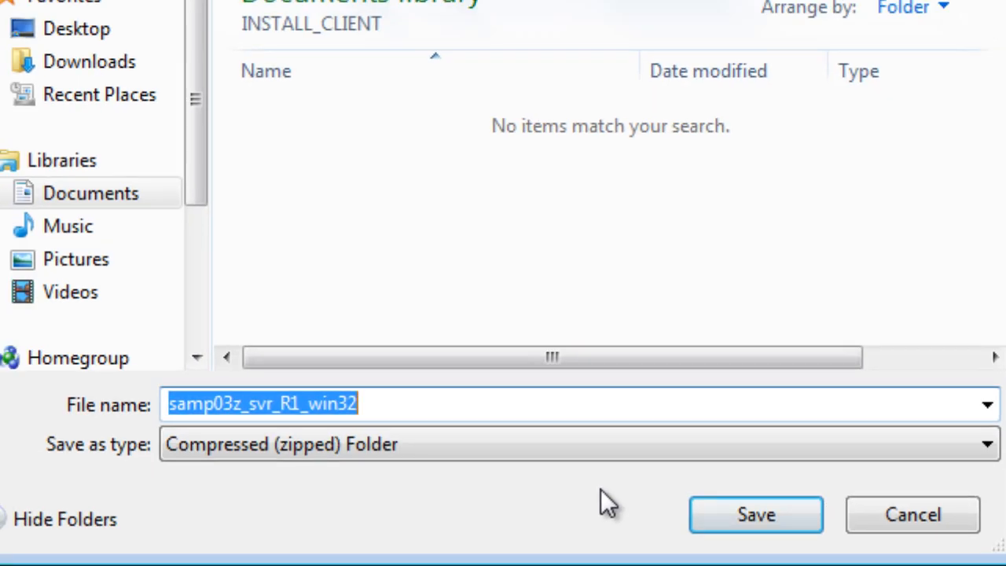
pyautogui.click(98, 63)
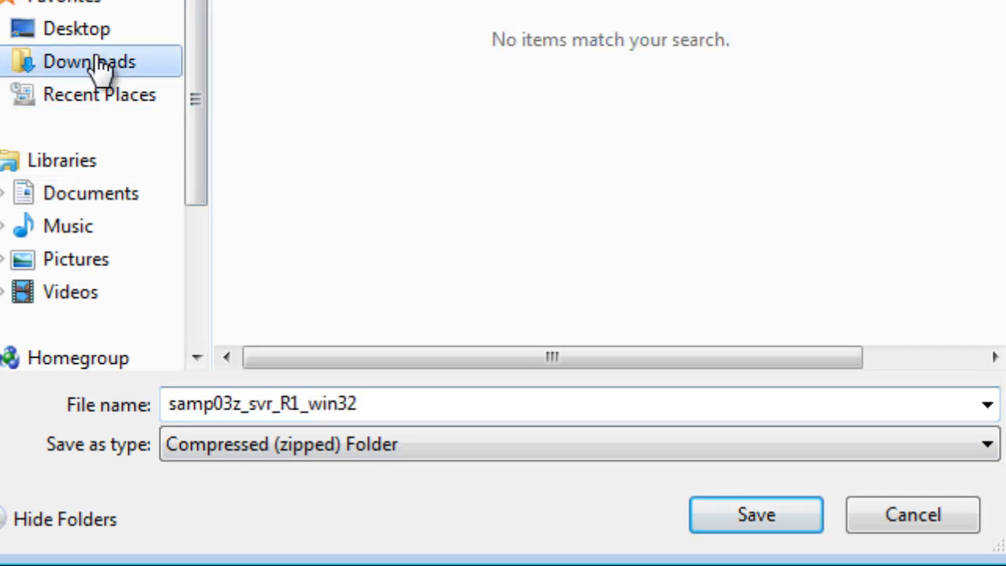
pyautogui.click(757, 515)
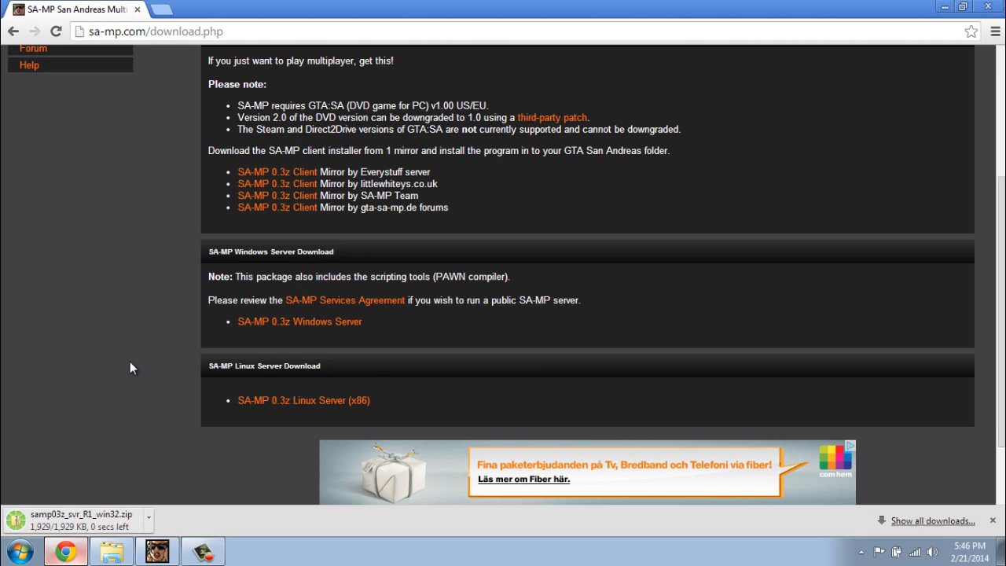
# - Copy all 13 server files from the downloaded zip into the SA-MP Tutorial folder
pyautogui.click(75, 519)
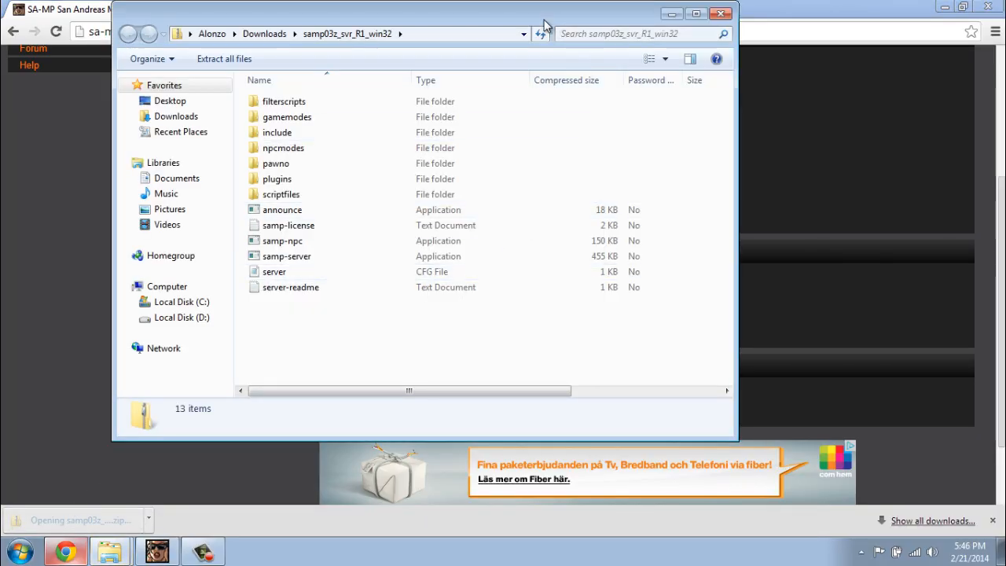
pyautogui.moveTo(547, 26); pyautogui.dragTo(753, 88)
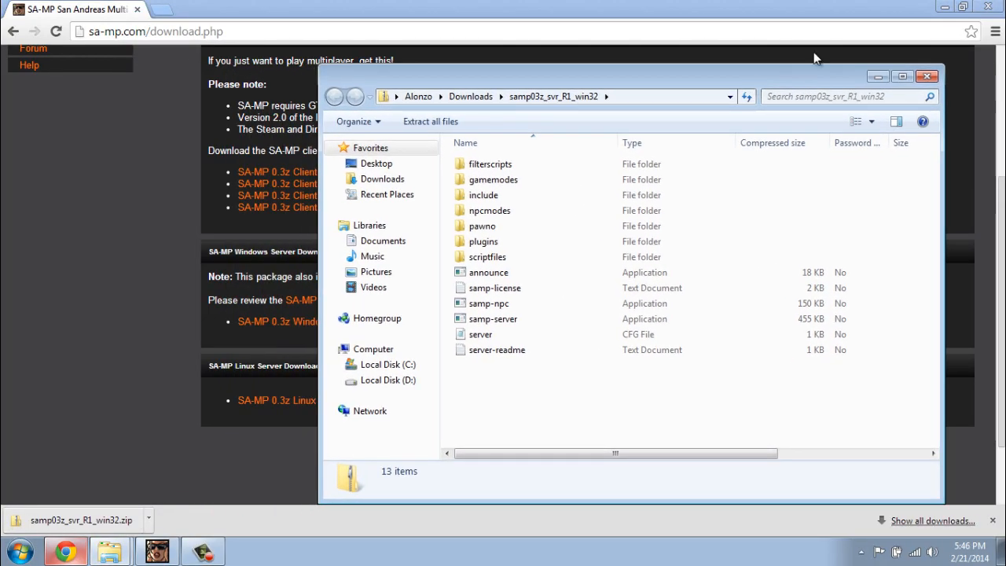
pyautogui.click(948, 8)
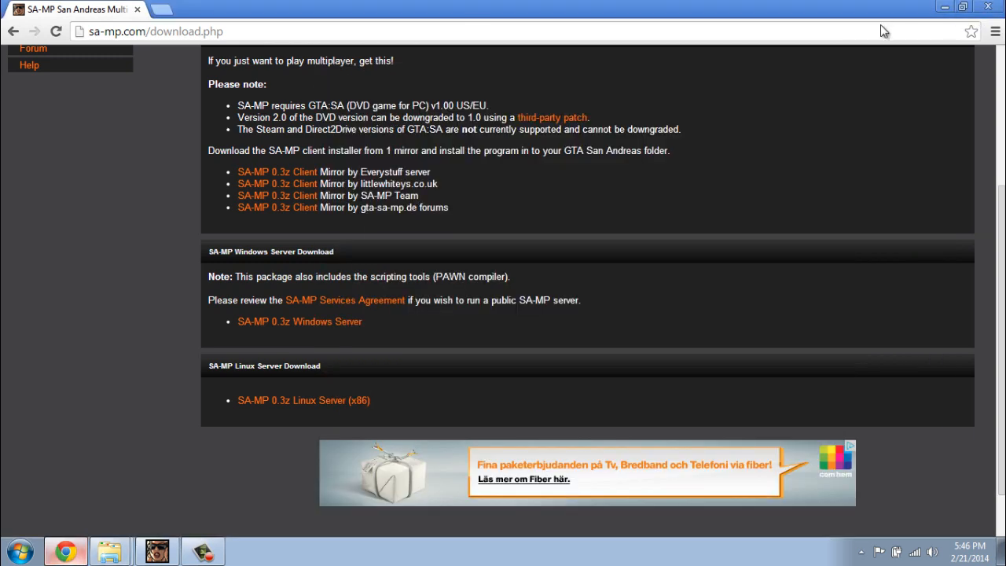
pyautogui.moveTo(410, 76); pyautogui.dragTo(435, 46)
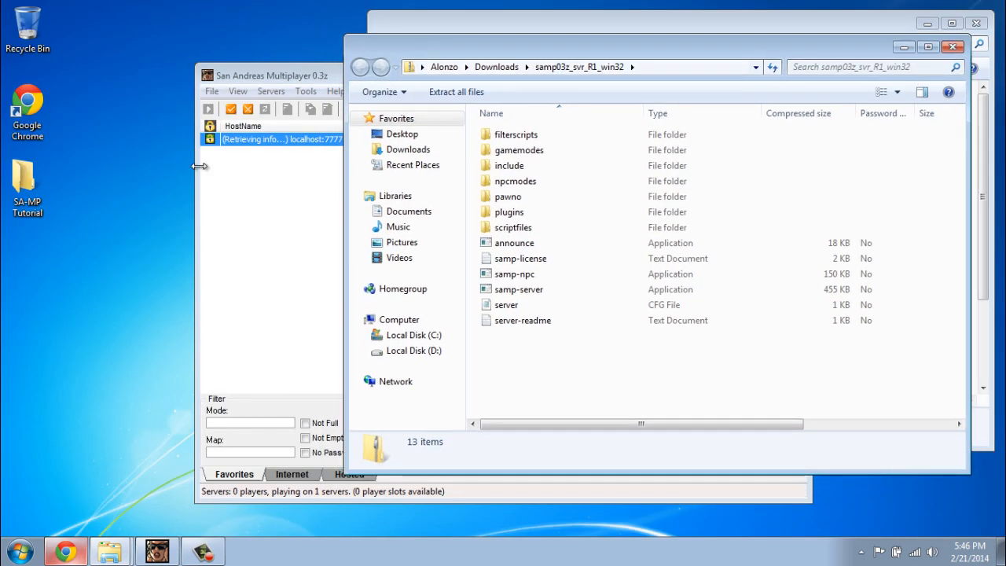
pyautogui.click(21, 183)
pyautogui.doubleClick(21, 184)
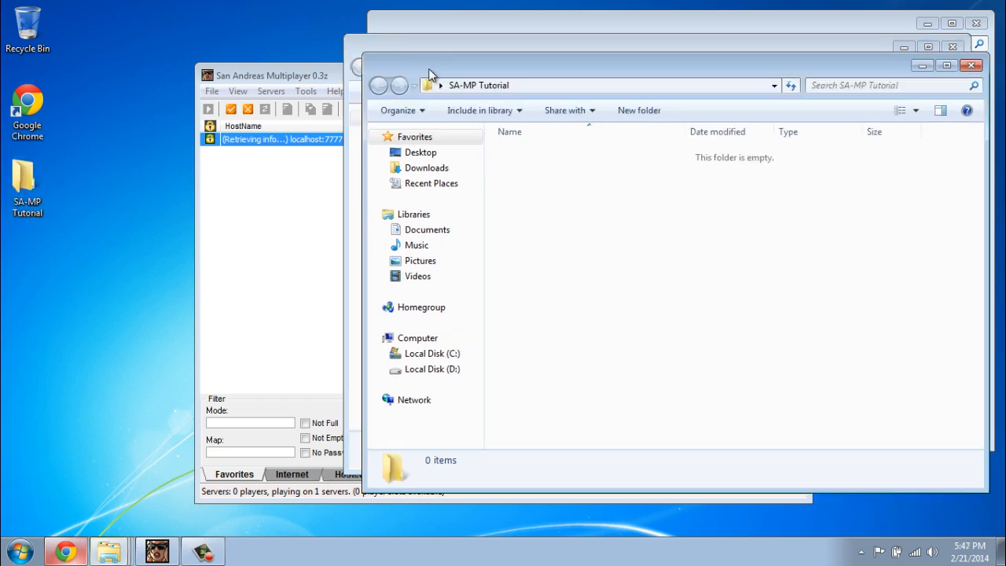
pyautogui.moveTo(430, 74); pyautogui.dragTo(76, 206)
pyautogui.click(550, 49)
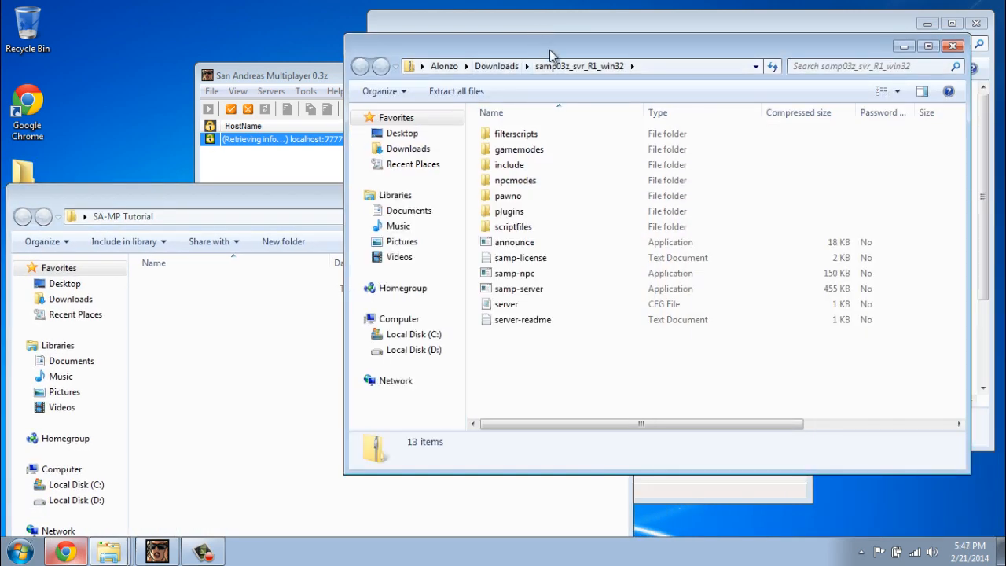
pyautogui.moveTo(589, 386); pyautogui.dragTo(228, 339)
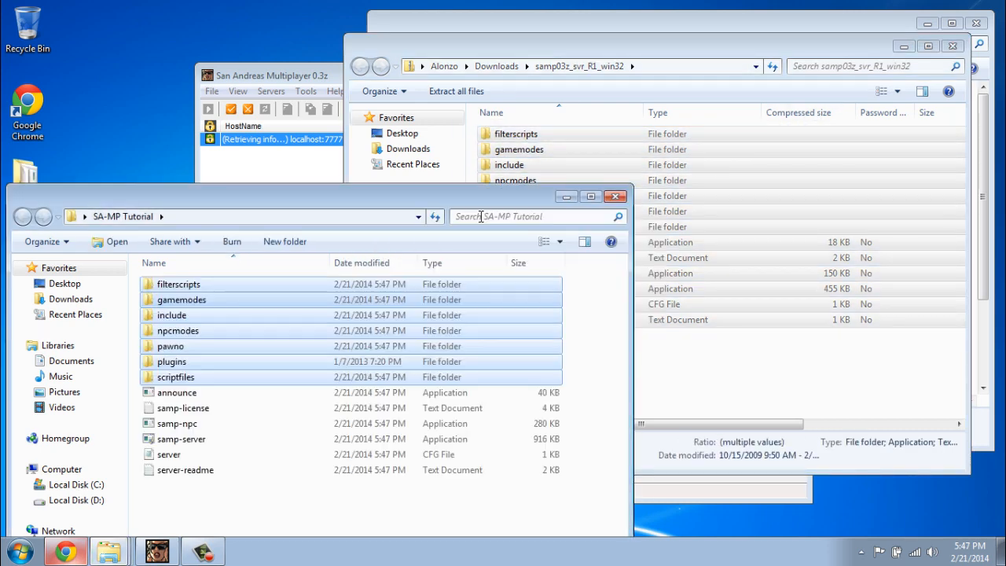
# - Delete the server-readme file from SA-MP Tutorial and select the server config file
pyautogui.click(427, 511)
pyautogui.click(904, 46)
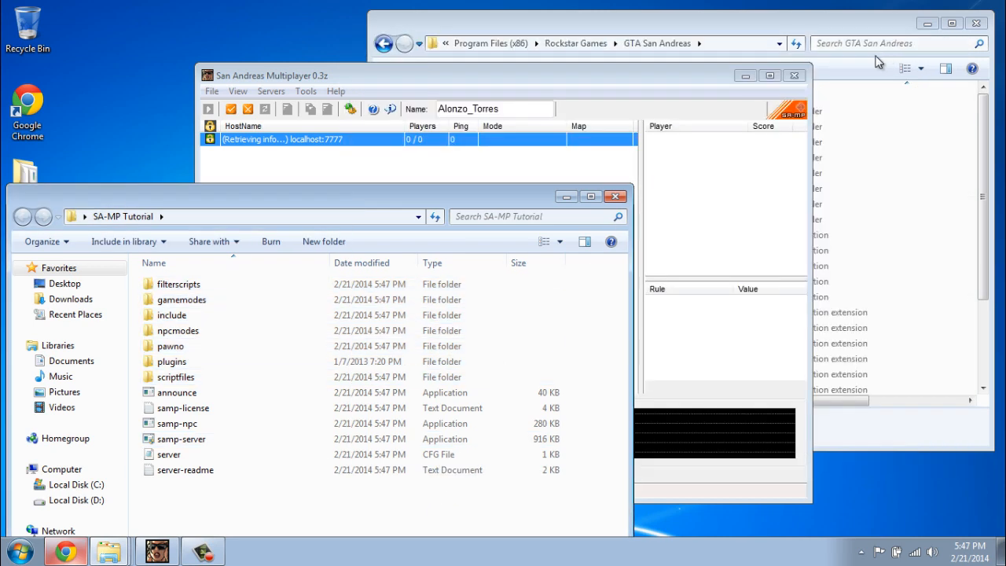
pyautogui.moveTo(355, 192); pyautogui.dragTo(733, 44)
pyautogui.click(563, 323)
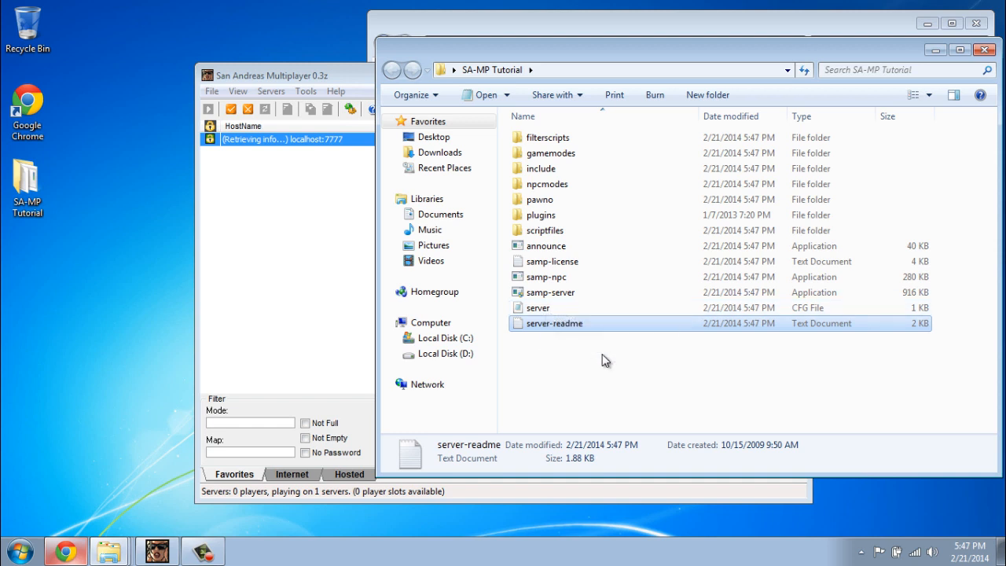
pyautogui.press('Delete')
pyautogui.press('Return')
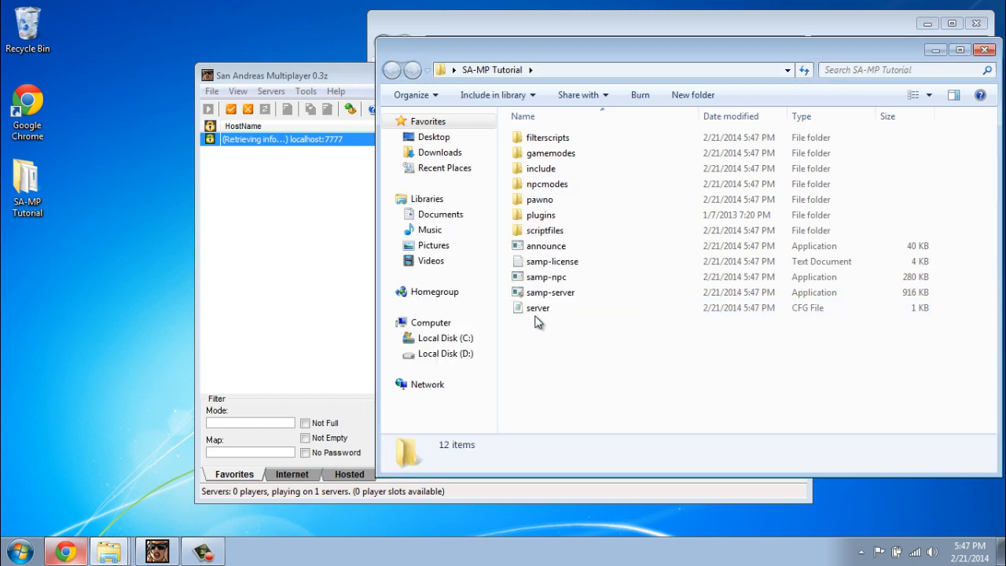
pyautogui.click(537, 310)
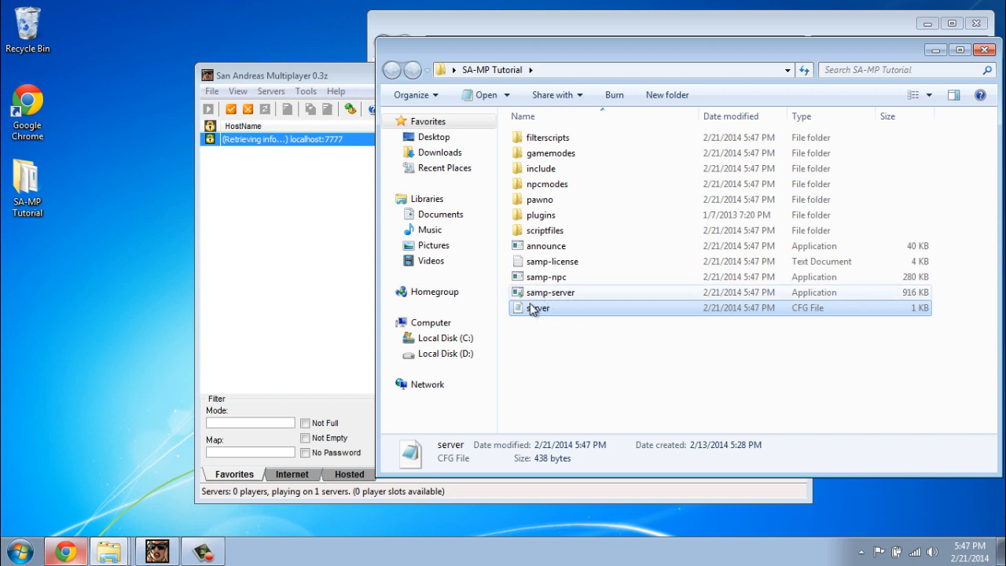
# - Open the server config file in Notepad, showing defaults like maxplayers 50 and port 7777
pyautogui.rightClick(539, 313)
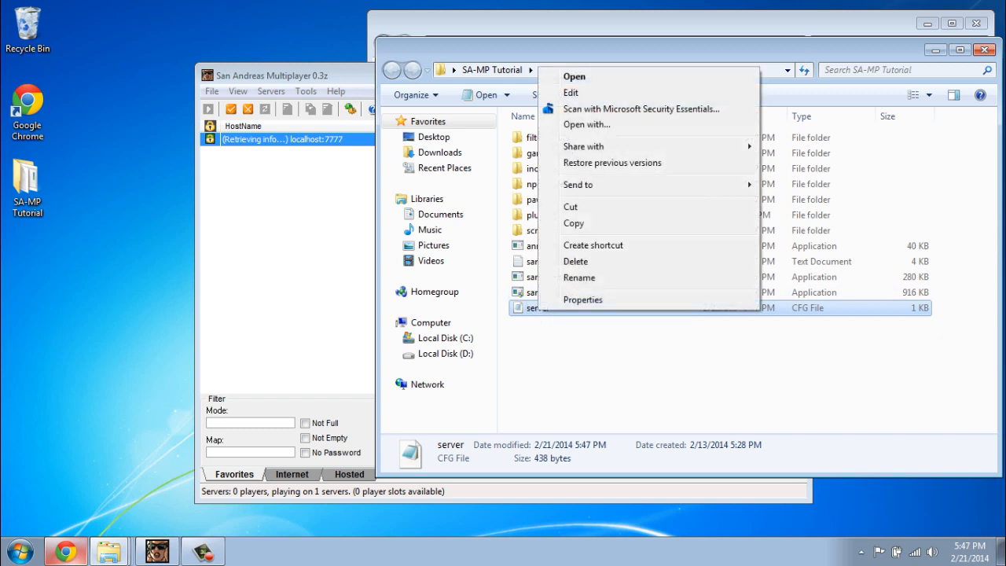
pyautogui.click(573, 76)
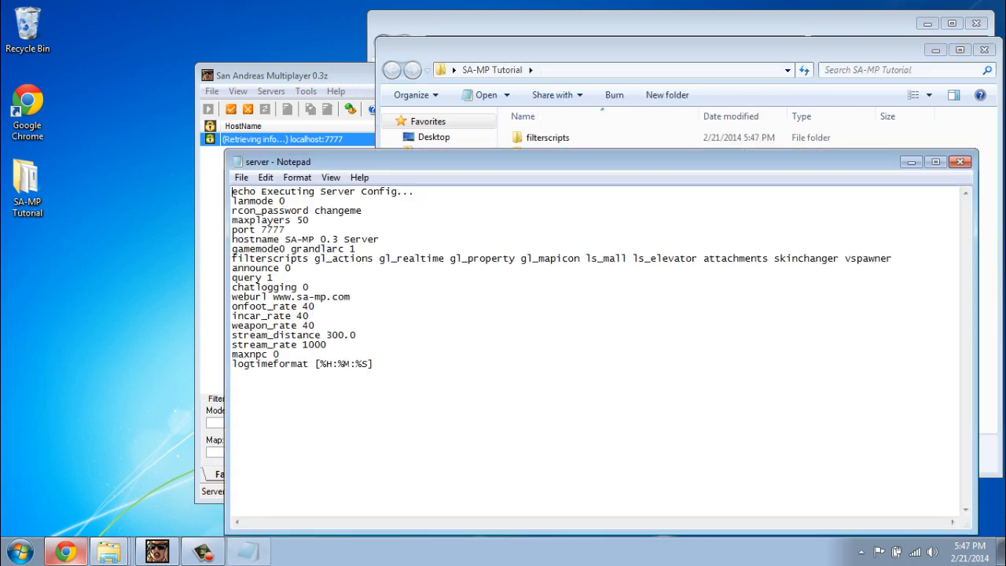
pyautogui.moveTo(550, 162); pyautogui.dragTo(511, 115)
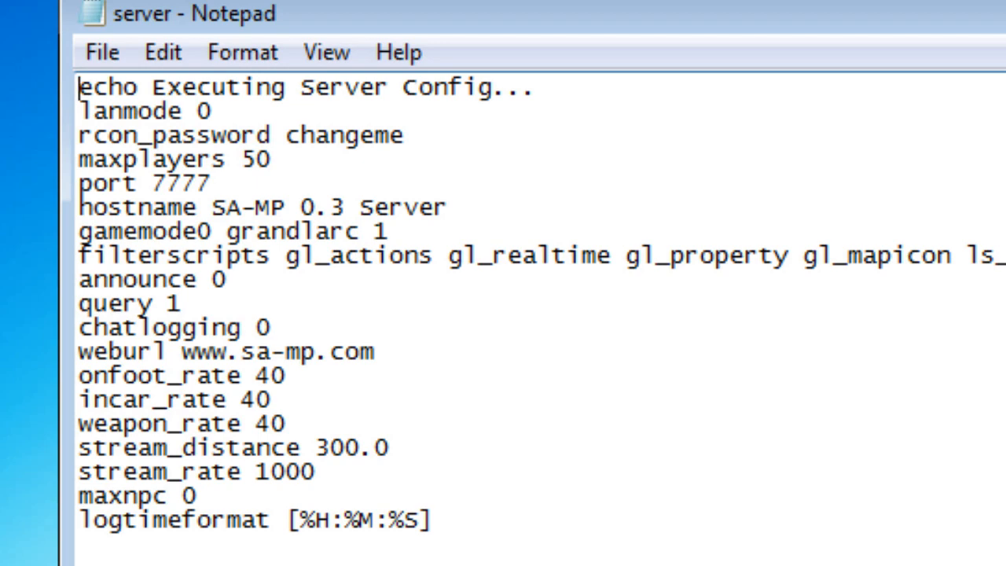
pyautogui.moveTo(152, 87); pyautogui.dragTo(537, 87)
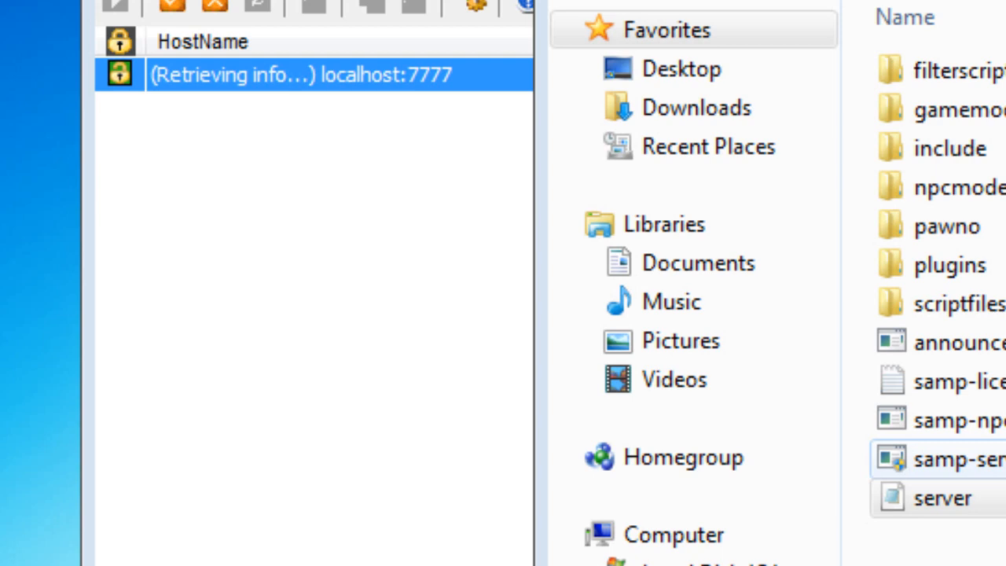
pyautogui.moveTo(597, 565); pyautogui.dragTo(179, 0)
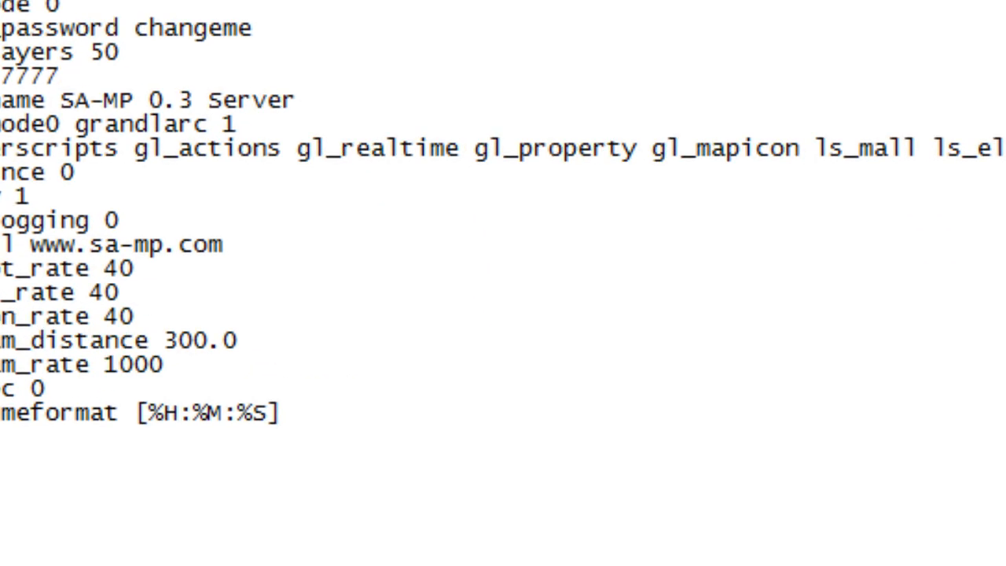
pyautogui.moveTo(382, 0); pyautogui.dragTo(381, 0)
pyautogui.click(63, 5)
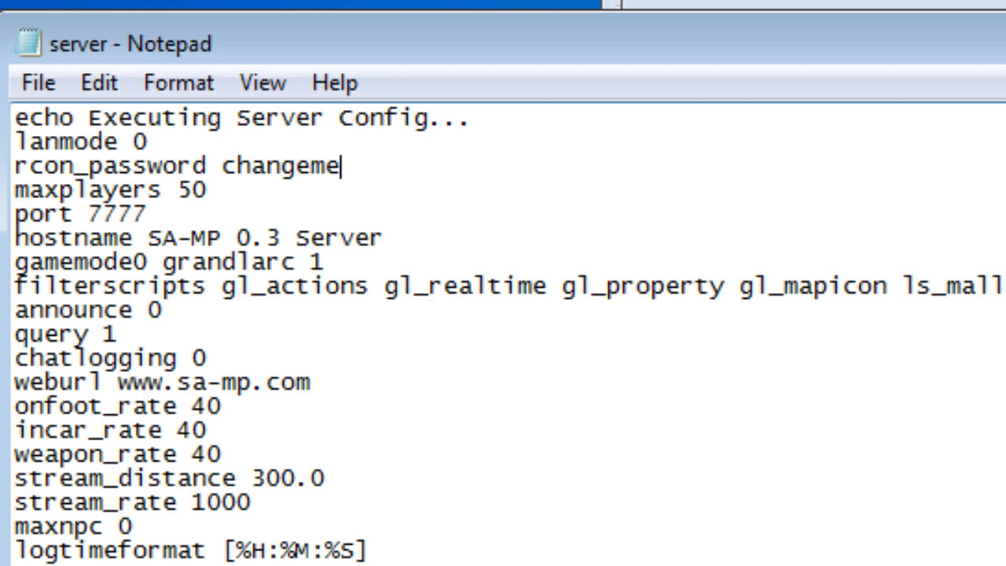
# - Edit the RCON password and change maxplayers from 50 to 12
pyautogui.write('d')
pyautogui.press('BackSpace')
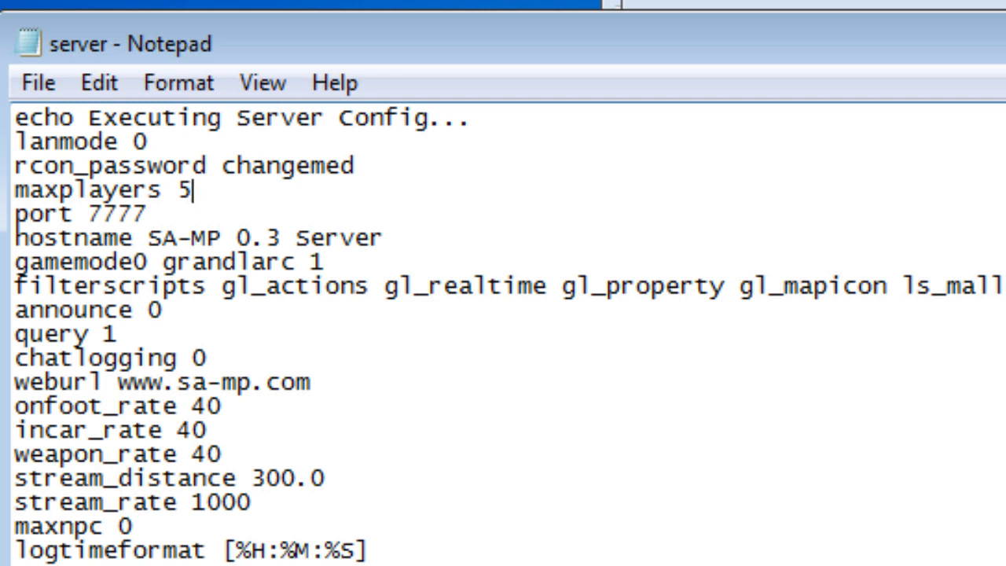
pyautogui.press('BackSpace')
pyautogui.write('12')
pyautogui.click(148, 214)
# - Replace the hostname 'SA-MP 0.3 Server' with 'SA-MP Tutorial'
pyautogui.moveTo(148, 238); pyautogui.dragTo(384, 238)
pyautogui.write('SA')
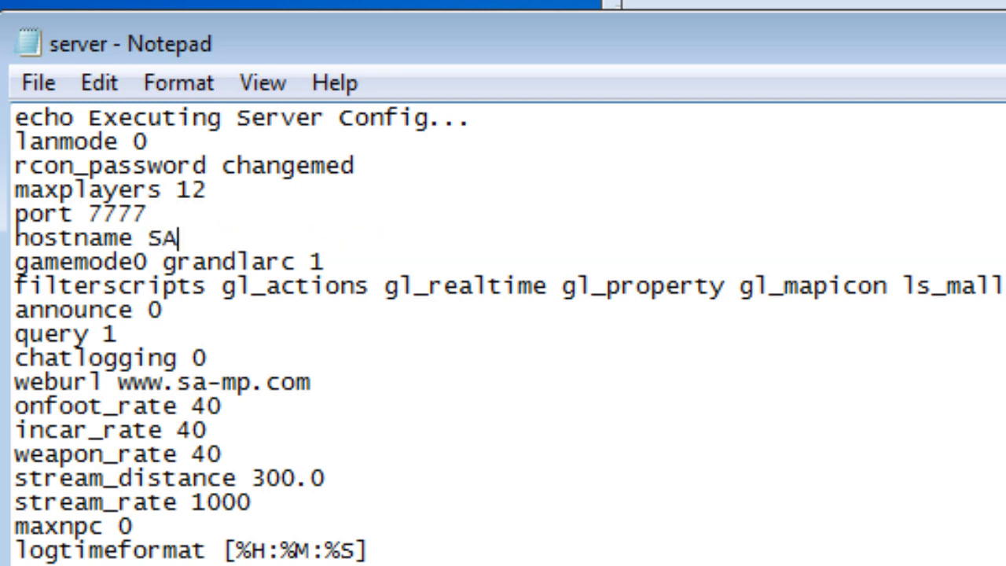
pyautogui.write('-MP Tutora')
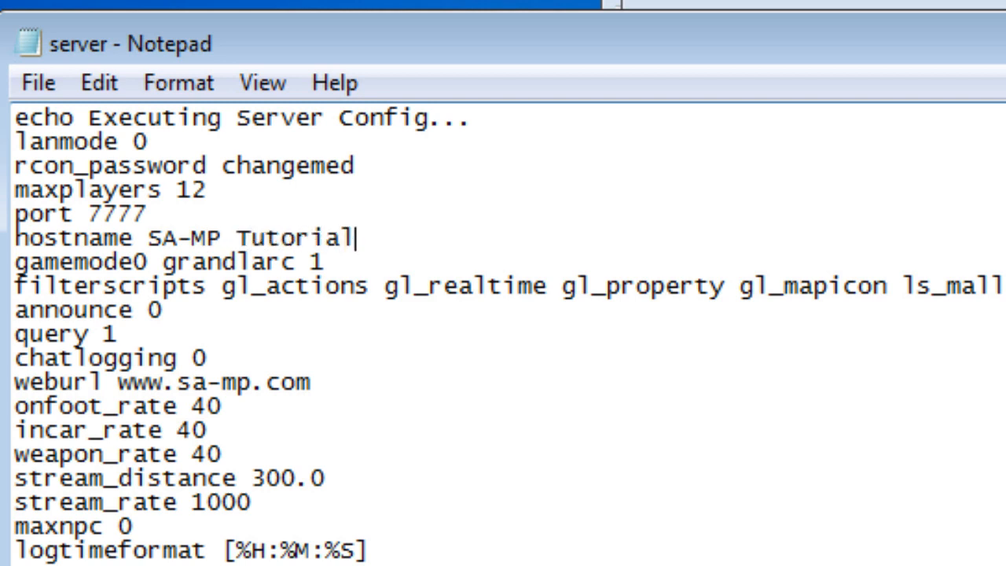
pyautogui.press('Down')
pyautogui.moveTo(162, 262); pyautogui.dragTo(296, 262)
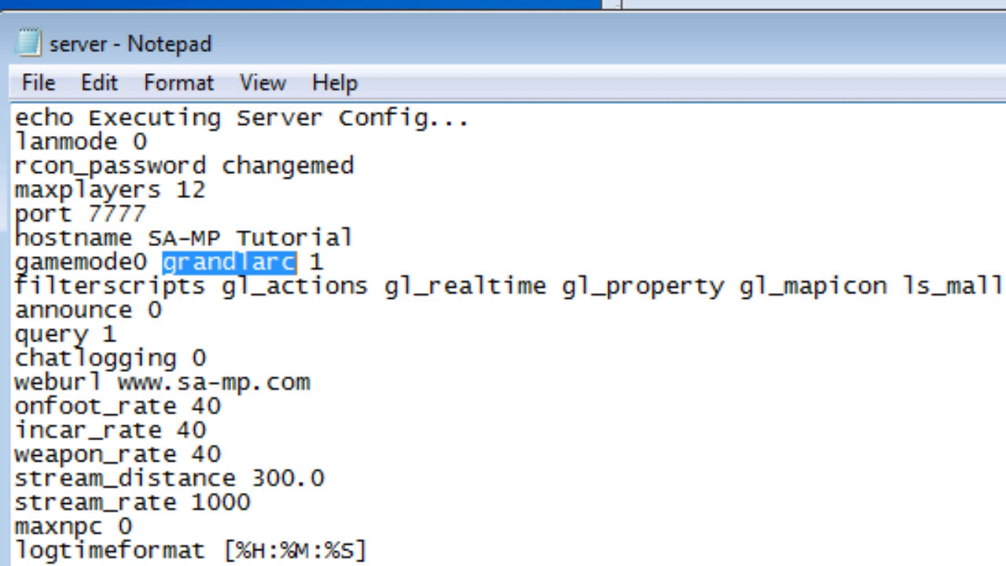
pyautogui.moveTo(327, 262); pyautogui.dragTo(311, 262)
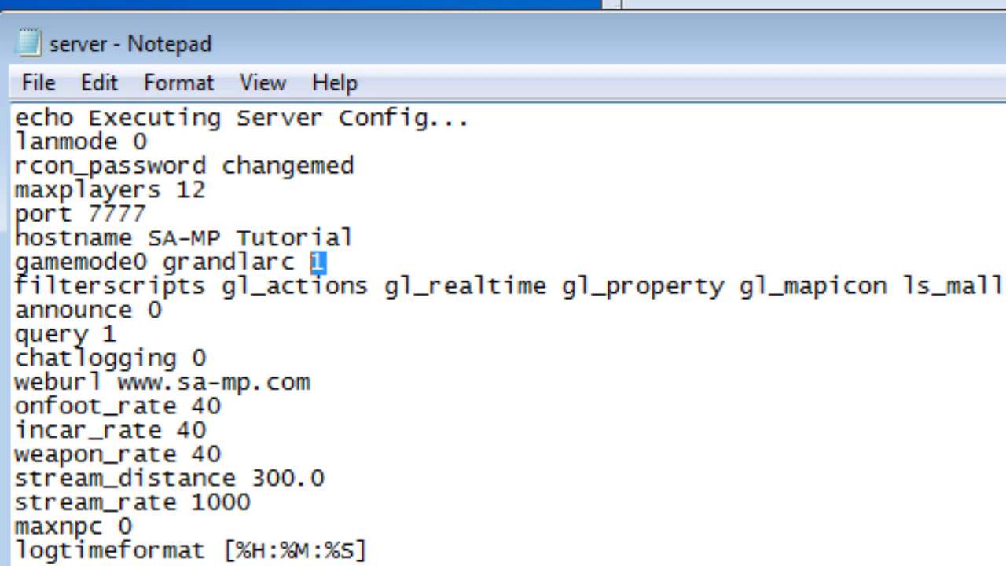
pyautogui.click(207, 287)
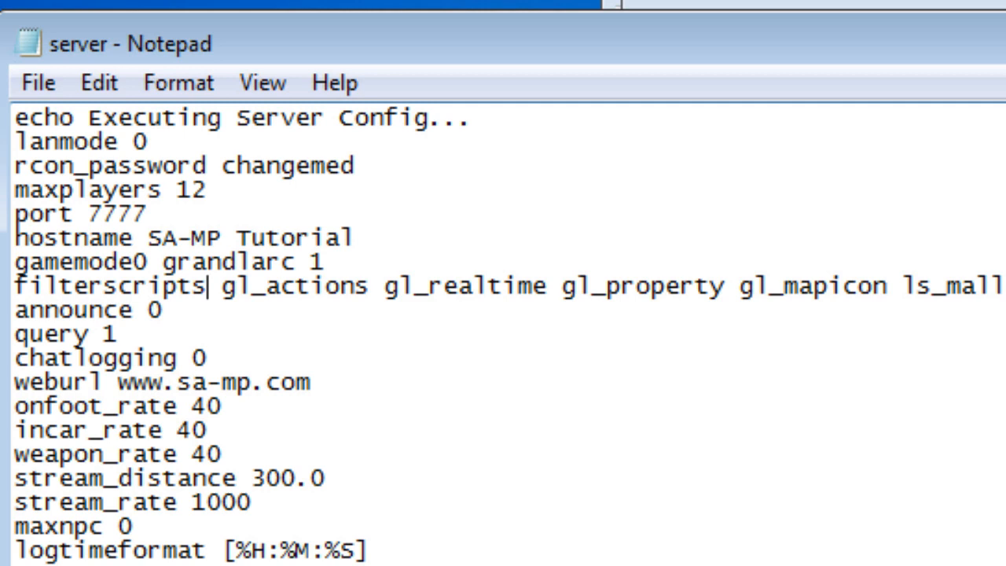
pyautogui.click(163, 309)
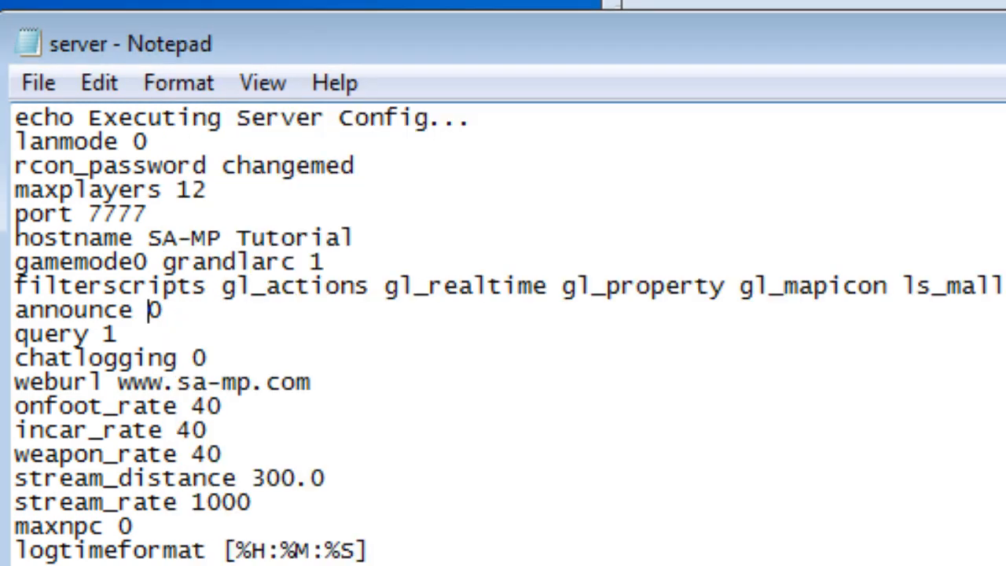
pyautogui.press('Right')
pyautogui.press('Down')
pyautogui.click(208, 359)
pyautogui.moveTo(118, 383); pyautogui.dragTo(313, 383)
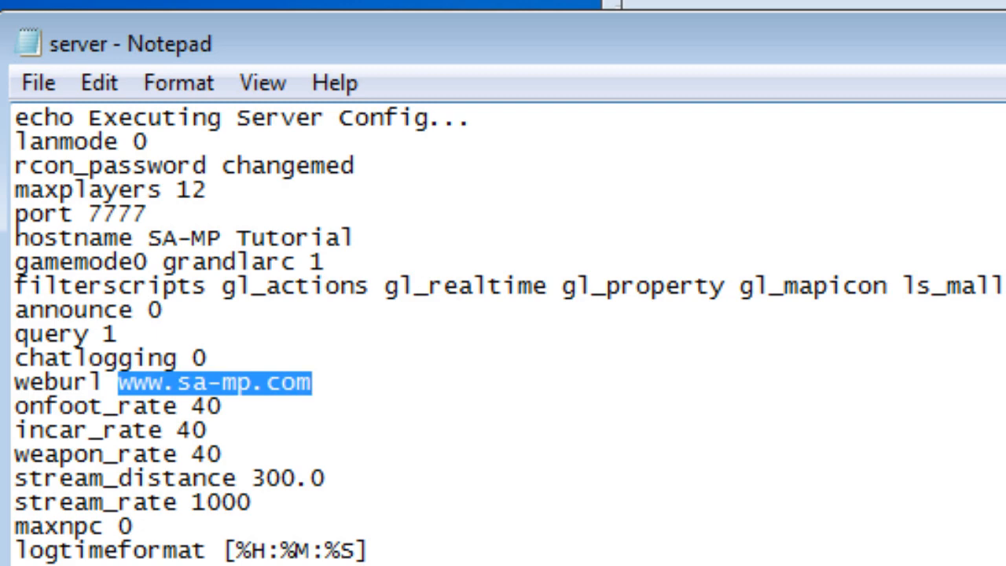
# - Save the edited server config and switch back to the SA-MP Tutorial folder
pyautogui.click(38, 83)
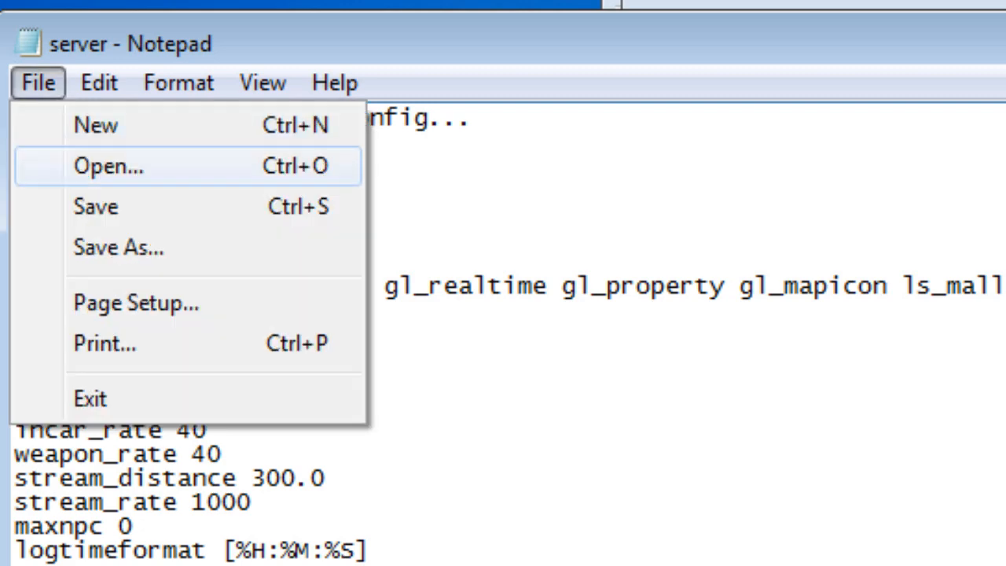
pyautogui.click(95, 206)
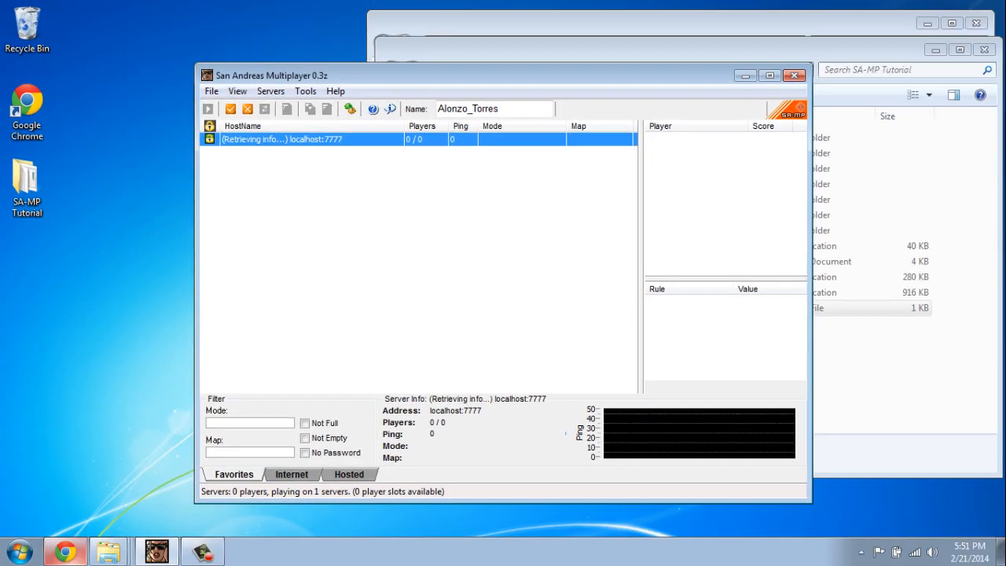
pyautogui.hotkey('alt', 'Tab')
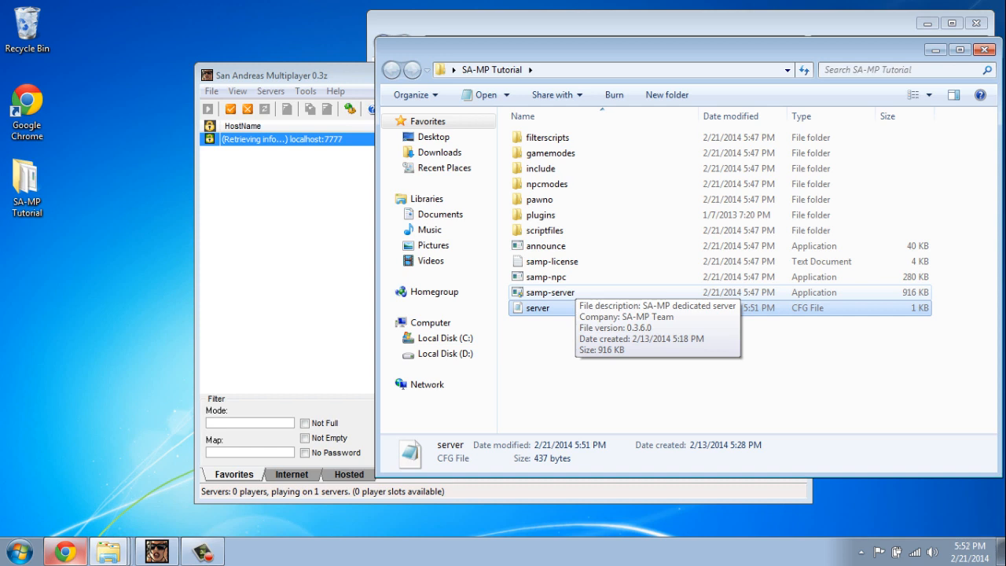
# - Launch samp-server.exe and check the localhost listing in the SA-MP client
pyautogui.click(576, 291)
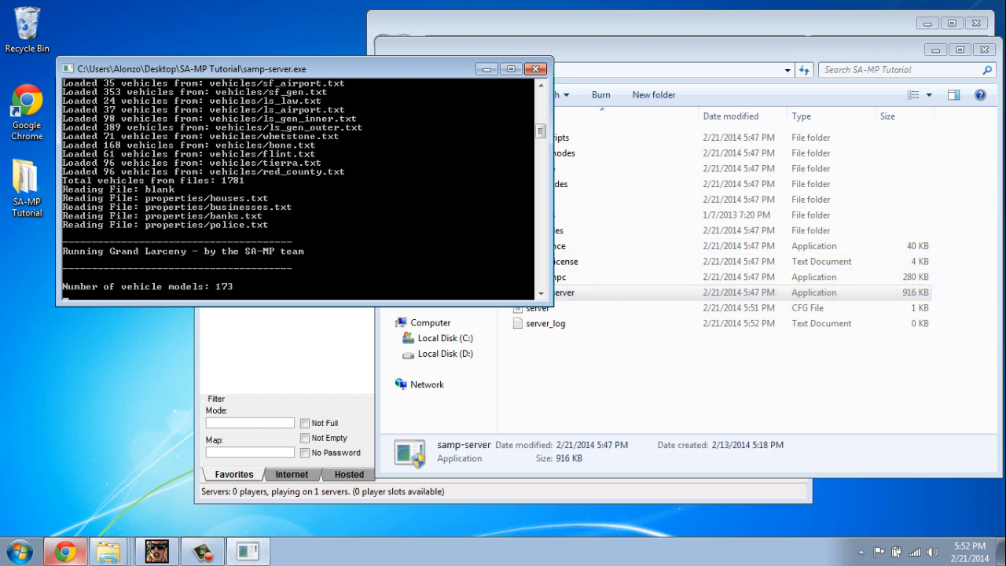
pyautogui.click(157, 552)
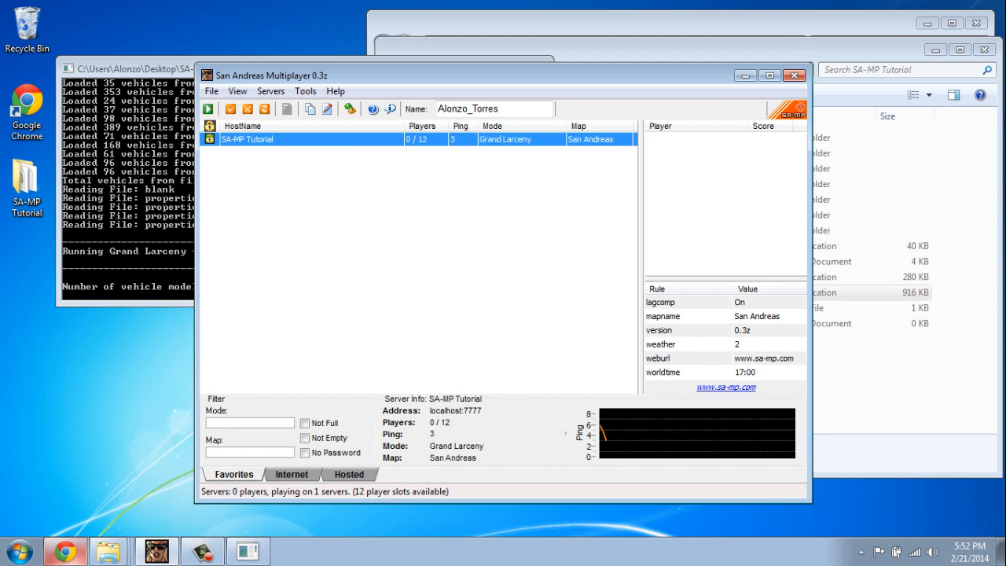